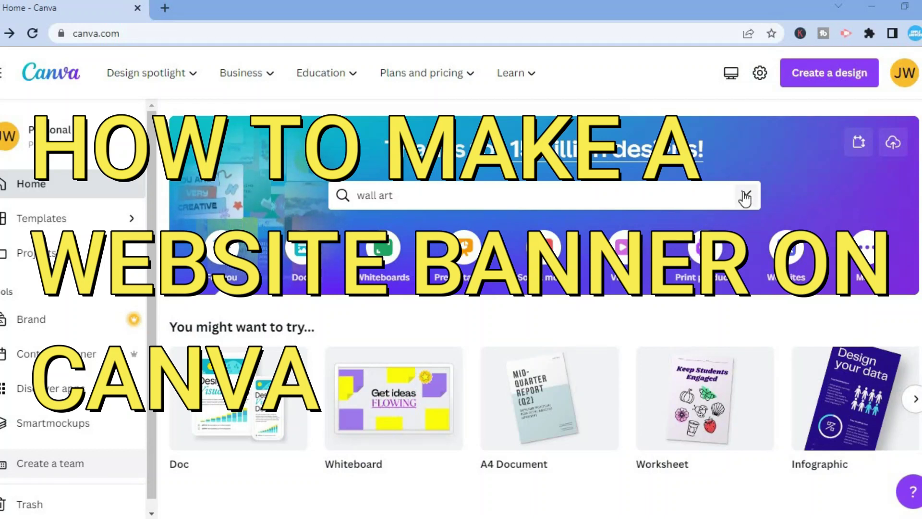
# Clear the previous wall art search and bring up Canva's Create a design menu
pyautogui.click(745, 197)
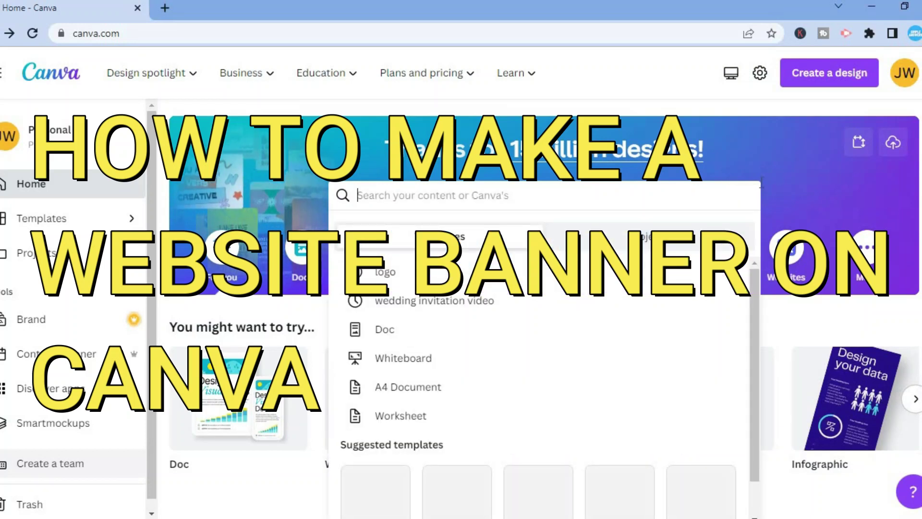
pyautogui.click(786, 174)
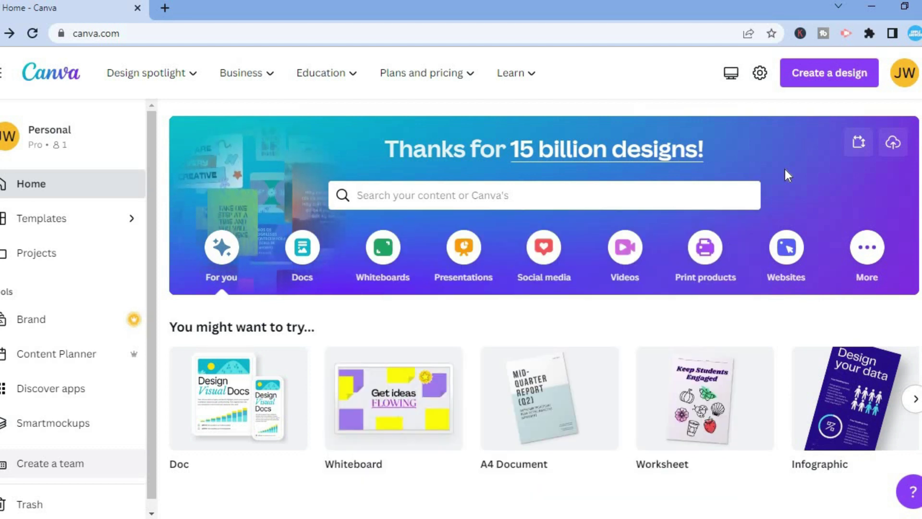
pyautogui.click(826, 80)
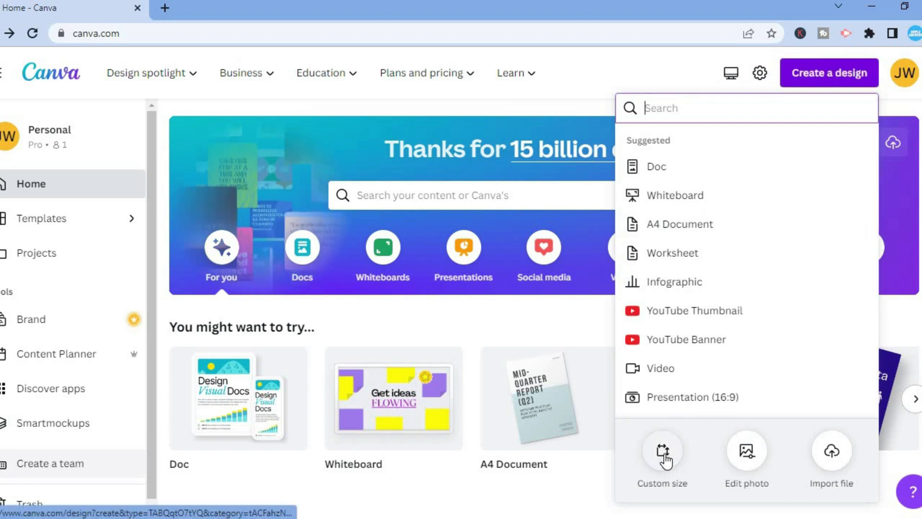
# Enter 'website banner' in the home template search bar
pyautogui.click(478, 207)
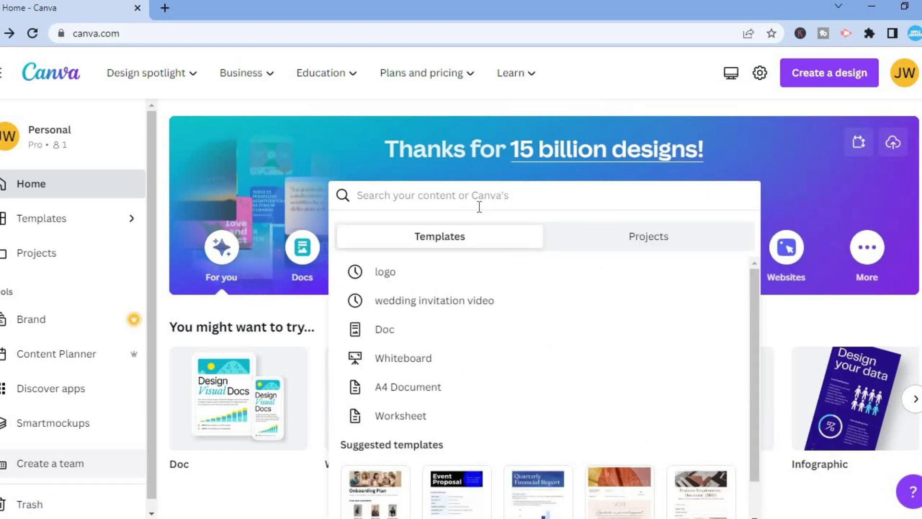
pyautogui.write('we')
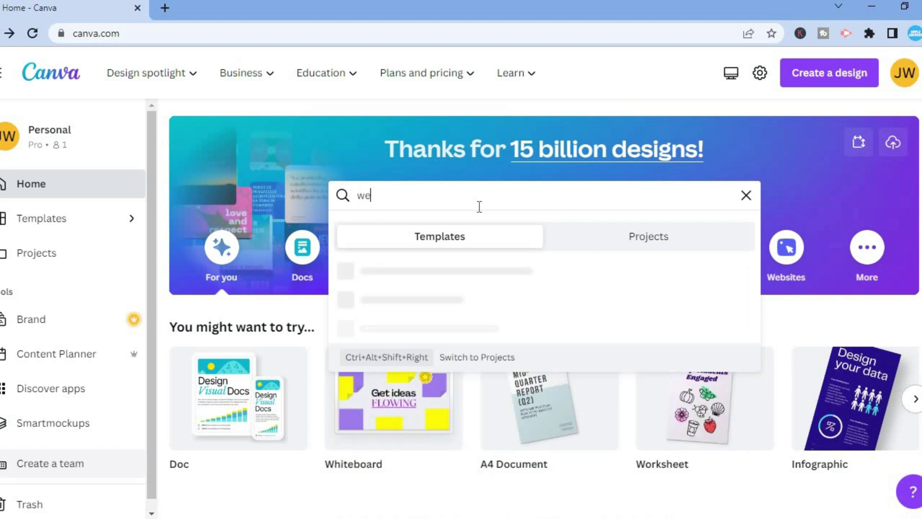
pyautogui.write('bs')
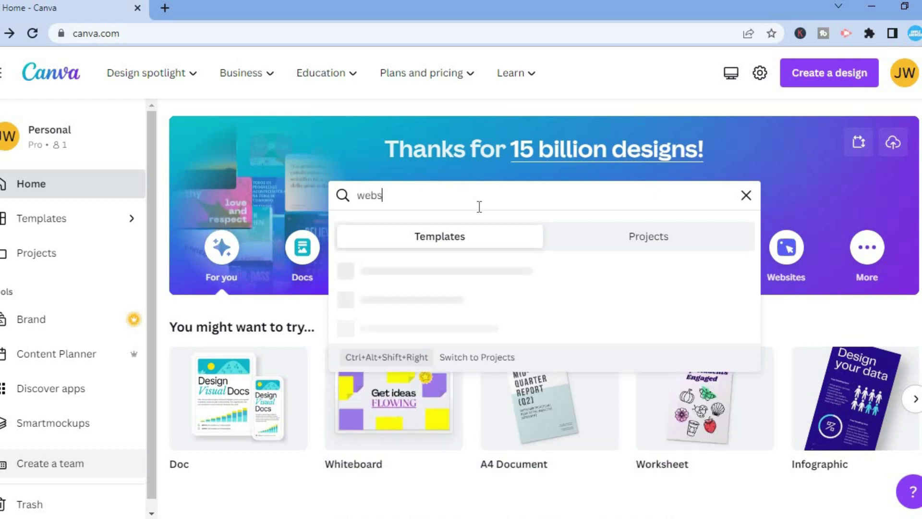
pyautogui.write('it')
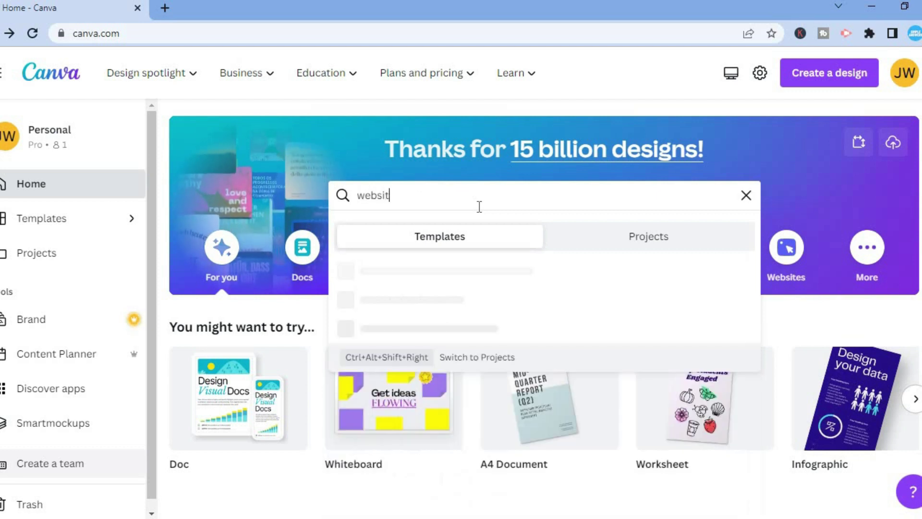
pyautogui.write('e b')
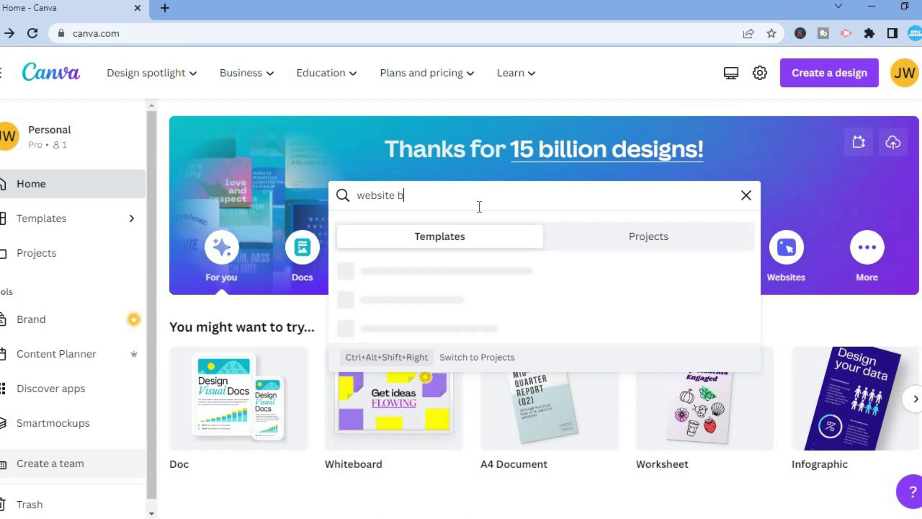
pyautogui.write('anner')
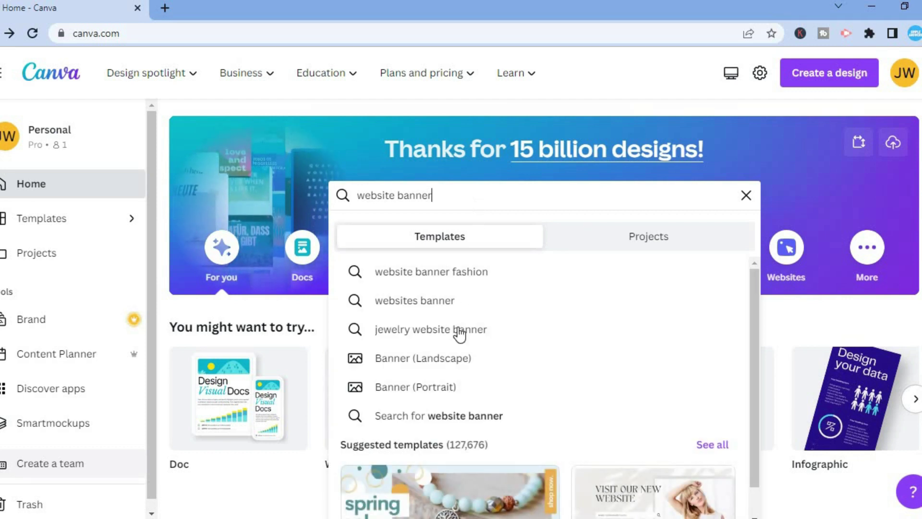
# Run the 'website banner' template search and scroll through the banner results
pyautogui.click(420, 416)
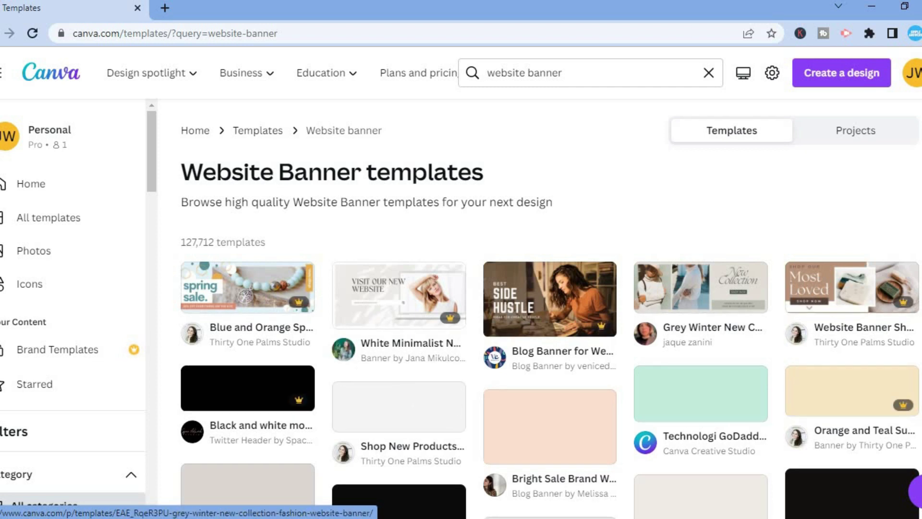
pyautogui.scroll(-3, 551, 308)
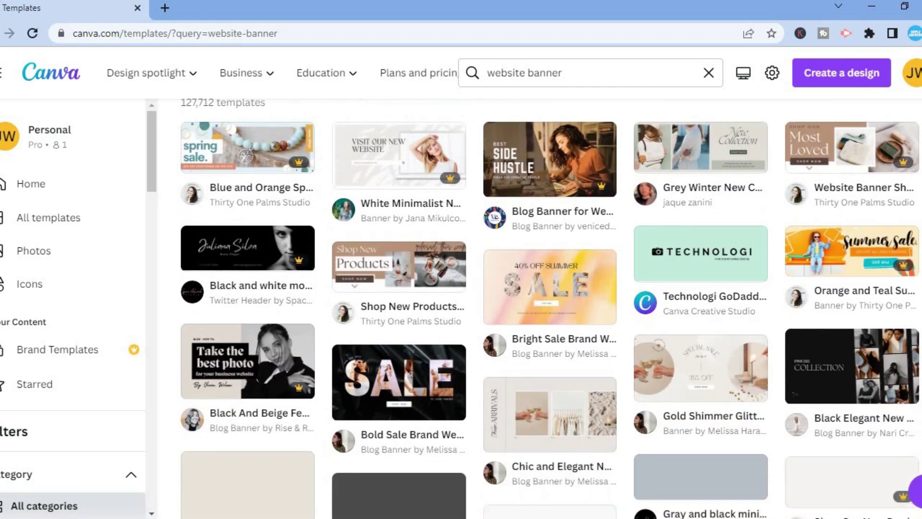
pyautogui.scroll(-1, 551, 308)
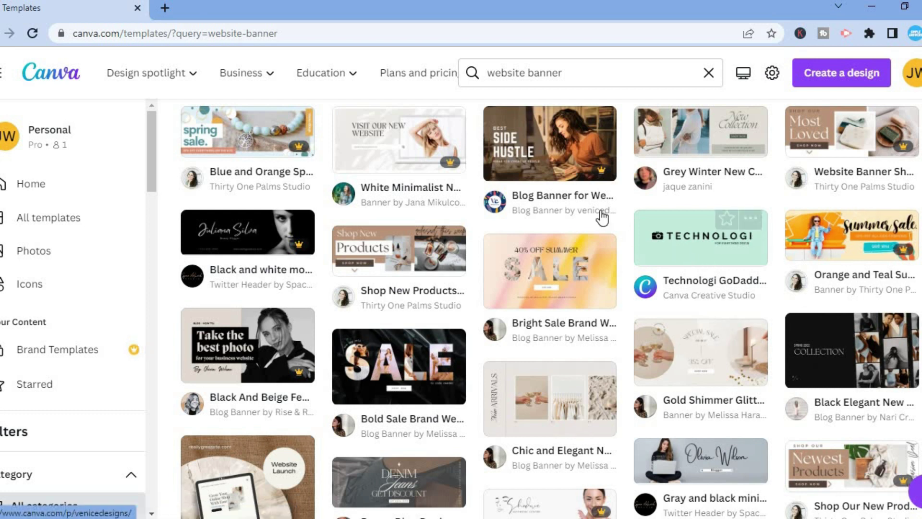
pyautogui.moveTo(591, 172)
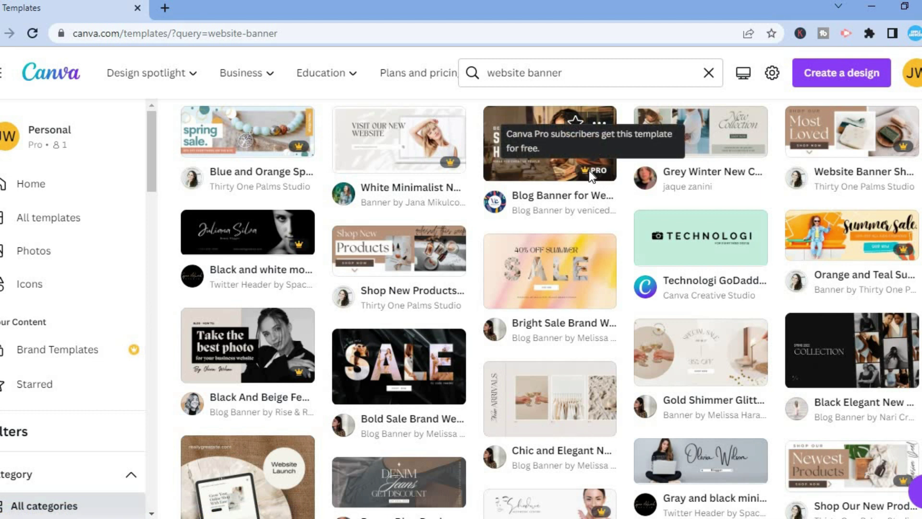
# Preview the Technologi GoDaddy Store Image template and customize it as a new design
pyautogui.click(675, 225)
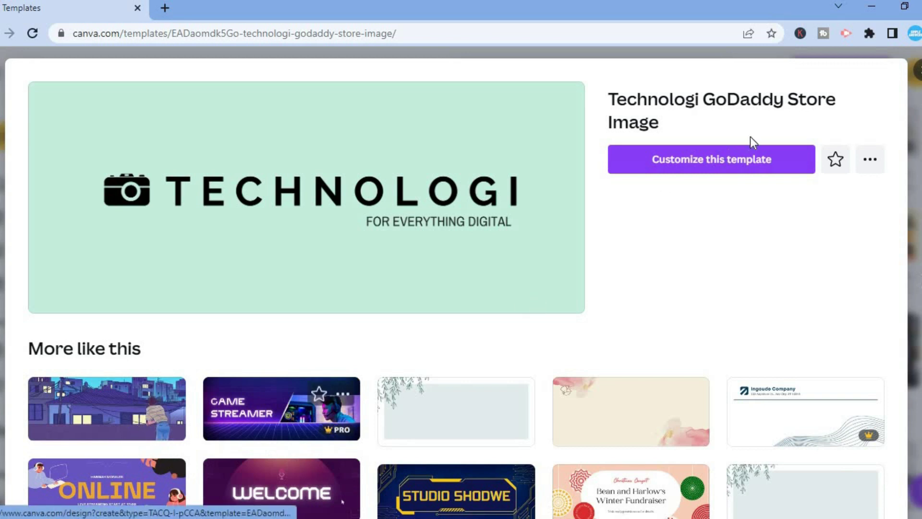
pyautogui.click(727, 158)
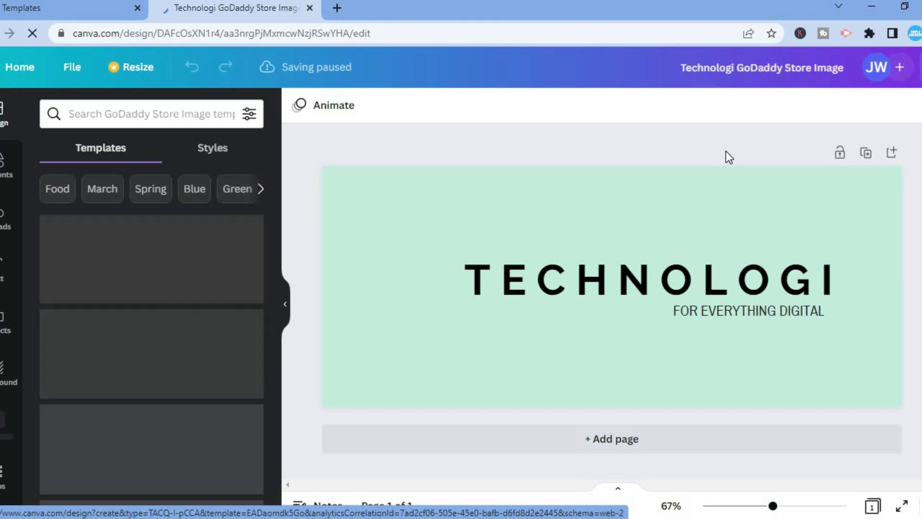
# Replace the TECHNOLOGI heading with 'Simple Answers', capitalising the S, and select the heading
pyautogui.click(633, 279)
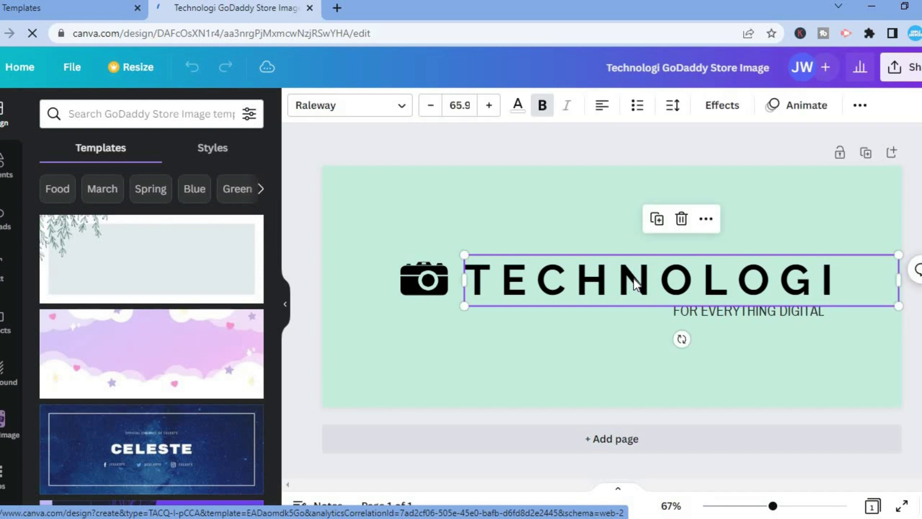
pyautogui.doubleClick(838, 278)
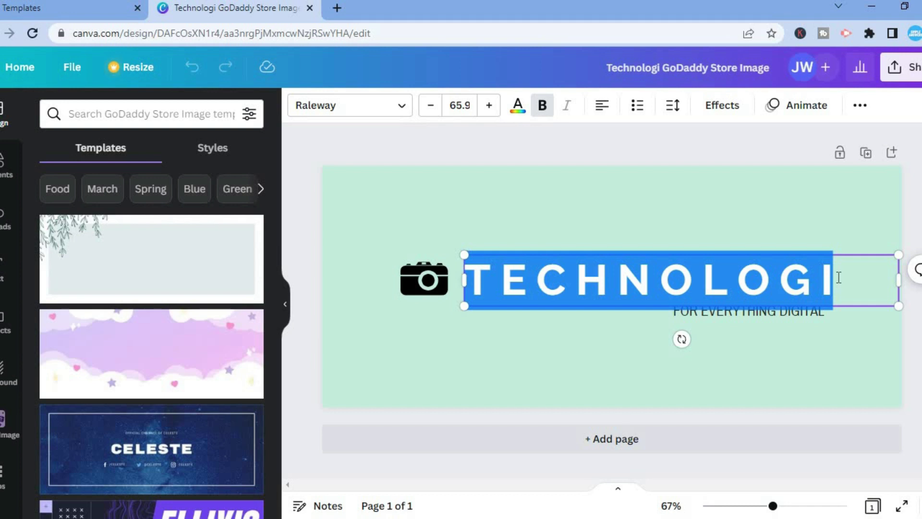
pyautogui.write('si')
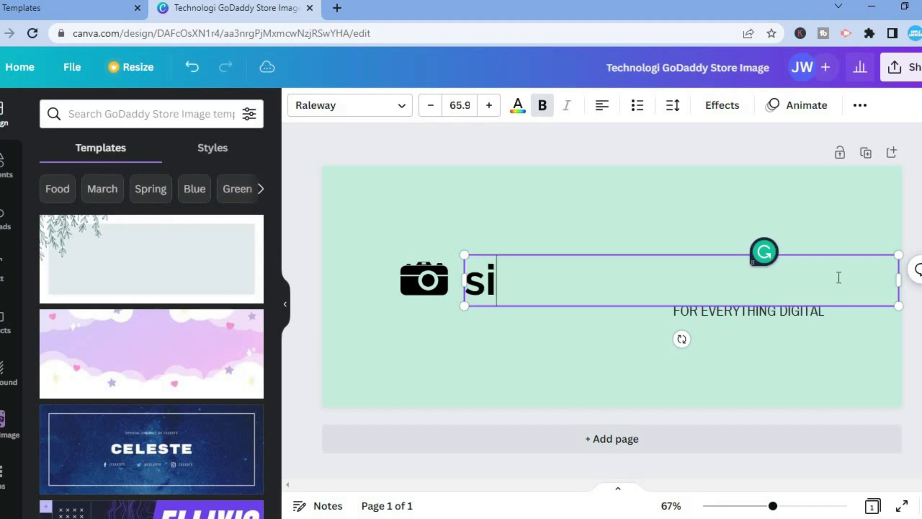
pyautogui.write('mple')
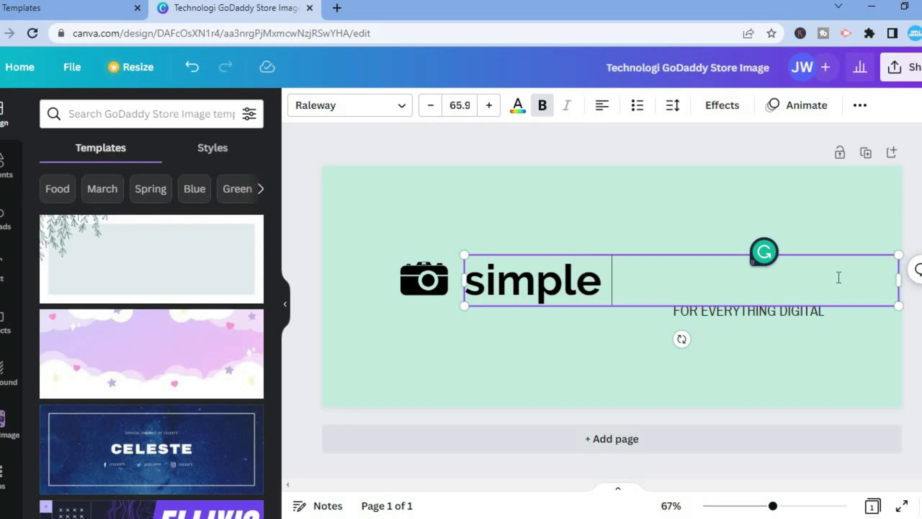
pyautogui.write(' Ans')
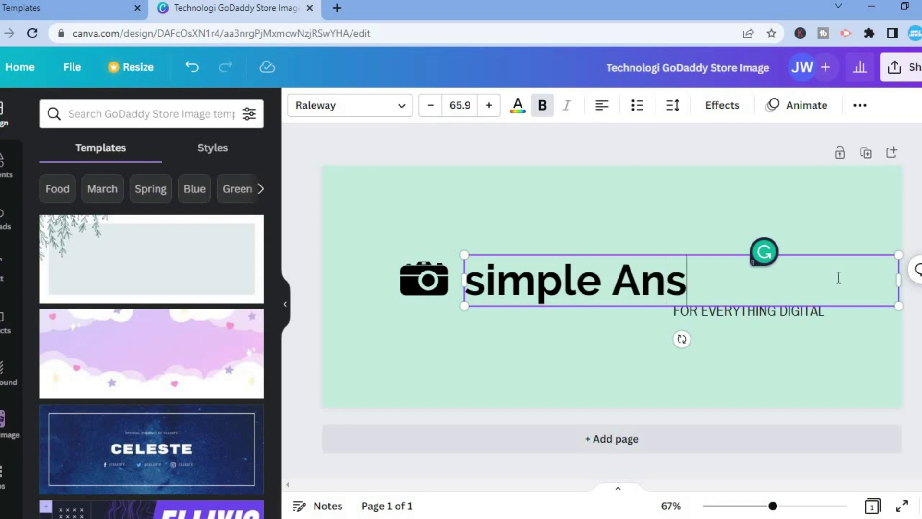
pyautogui.write('wers')
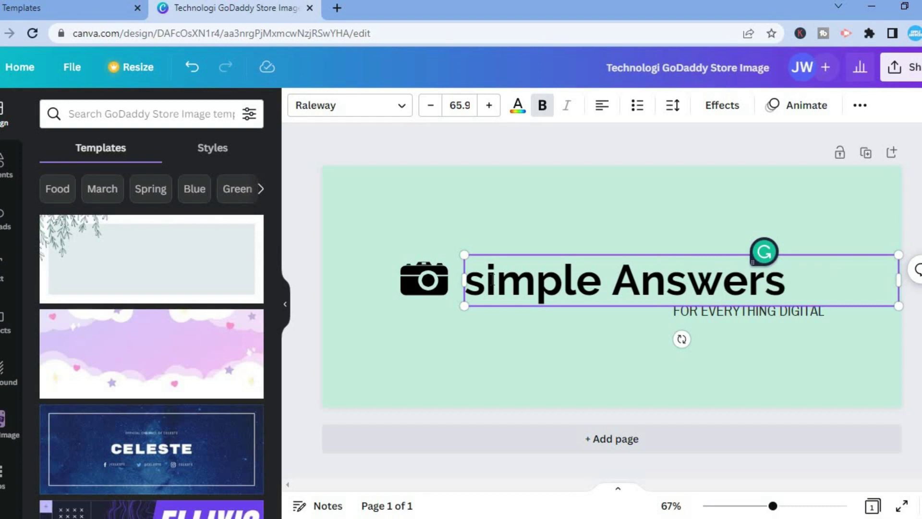
pyautogui.moveTo(486, 281); pyautogui.dragTo(473, 281)
pyautogui.write('S')
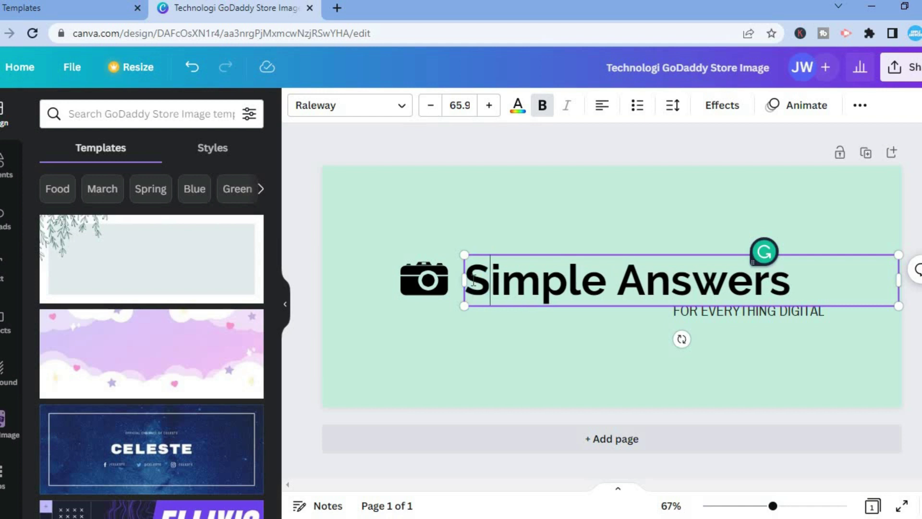
pyautogui.click(822, 286)
pyautogui.moveTo(821, 285); pyautogui.dragTo(463, 253)
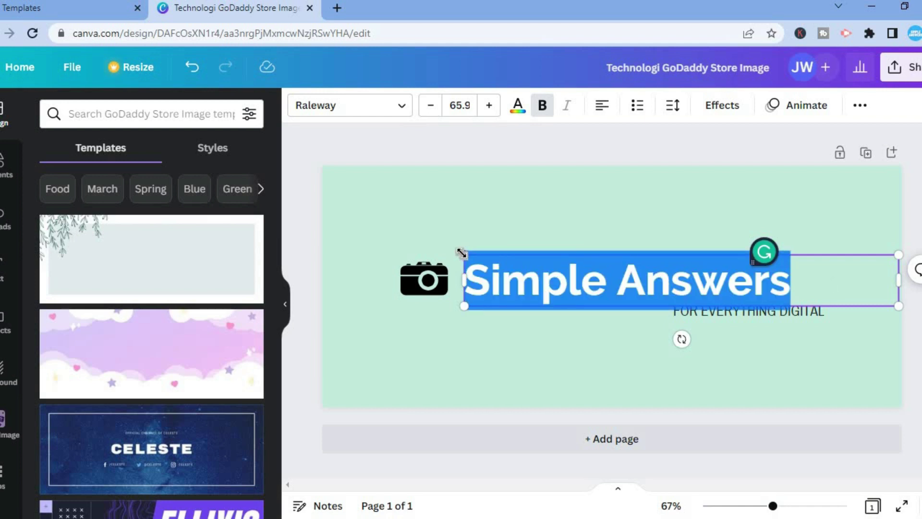
# Set the heading font to Playfair Display, reverting after briefly trying Raleway Heavy
pyautogui.click(399, 109)
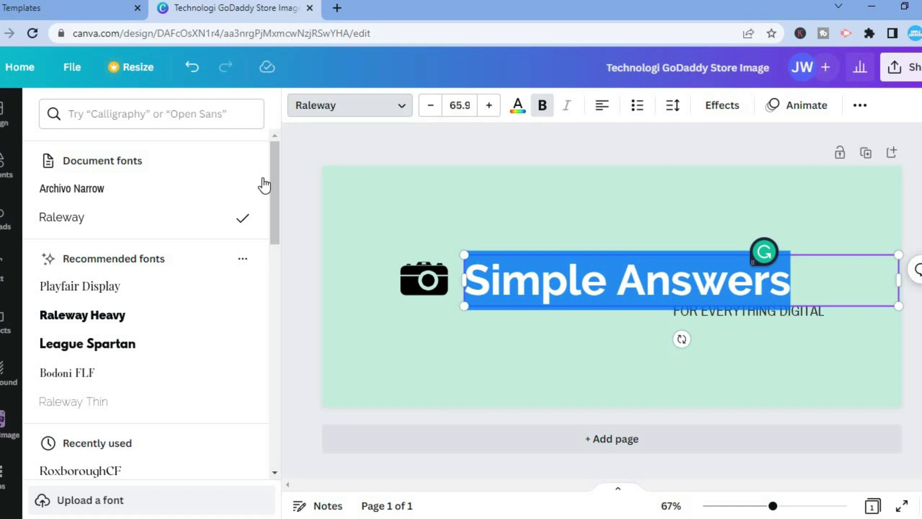
pyautogui.scroll(-1, 274, 185)
pyautogui.moveTo(273, 188); pyautogui.dragTo(270, 211)
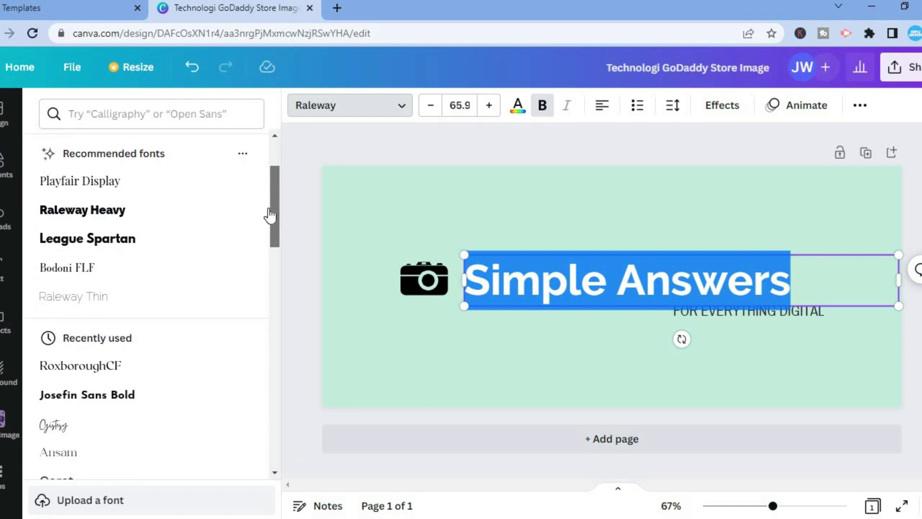
pyautogui.click(107, 188)
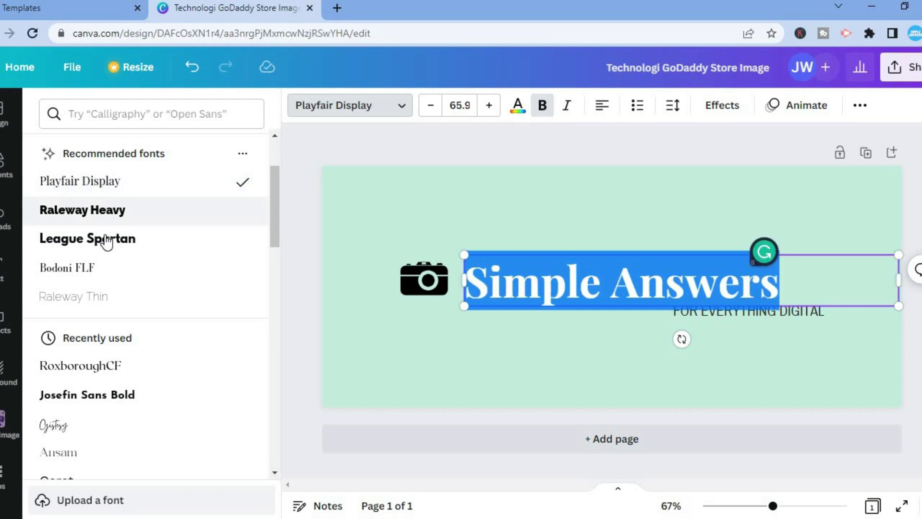
pyautogui.click(105, 210)
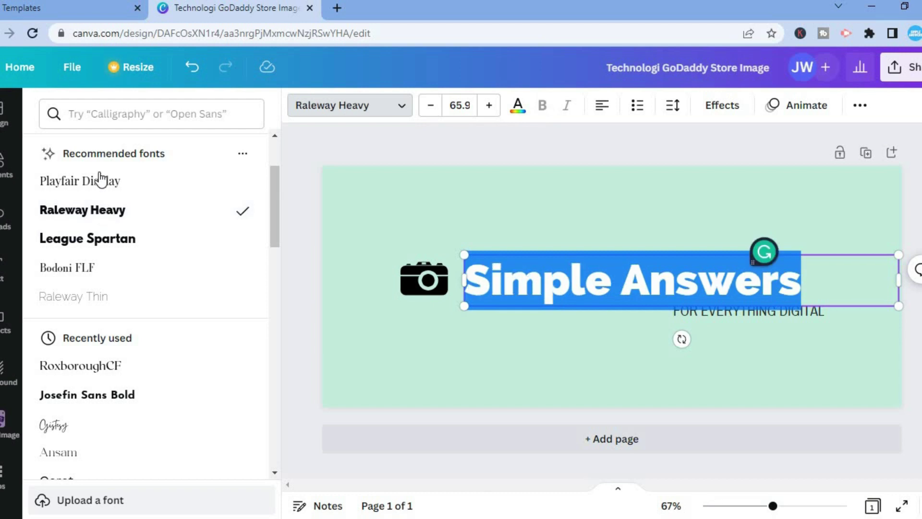
pyautogui.click(85, 185)
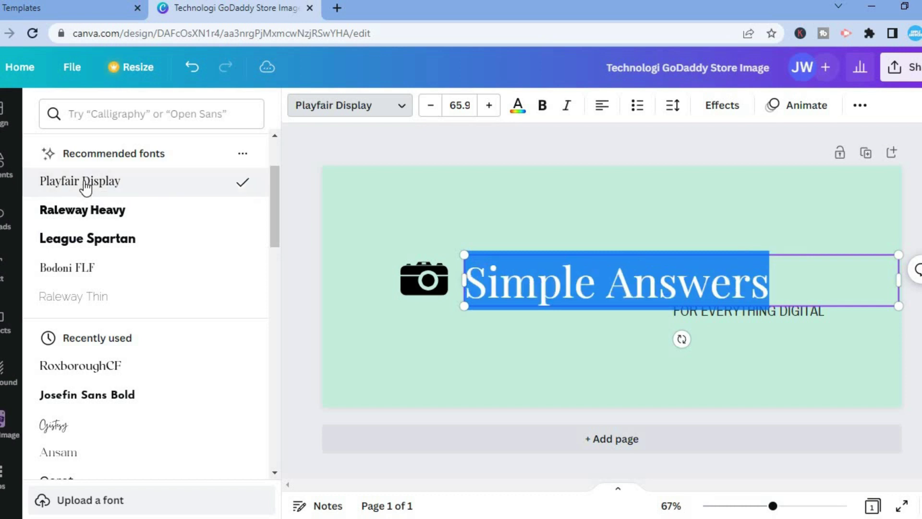
# Change the heading font size from 65.9 to 72 and reselect the heading text
pyautogui.click(462, 110)
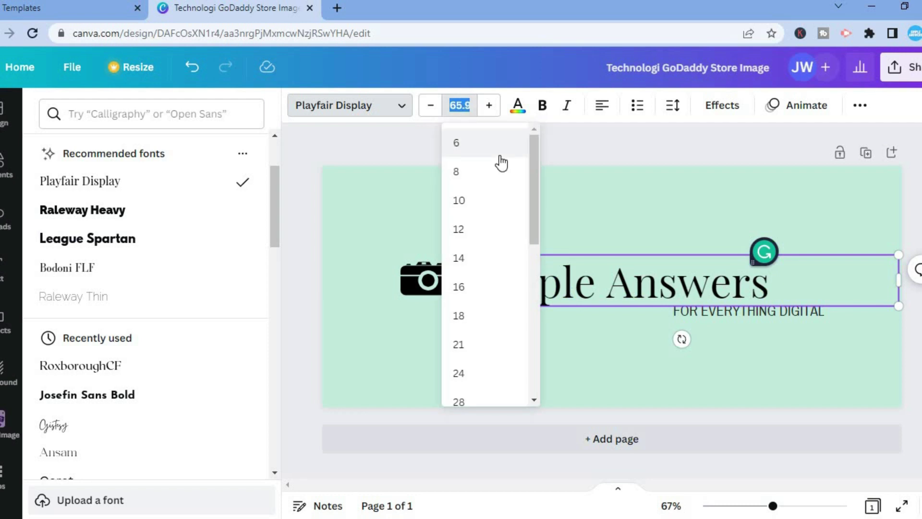
pyautogui.moveTo(534, 168); pyautogui.dragTo(523, 309)
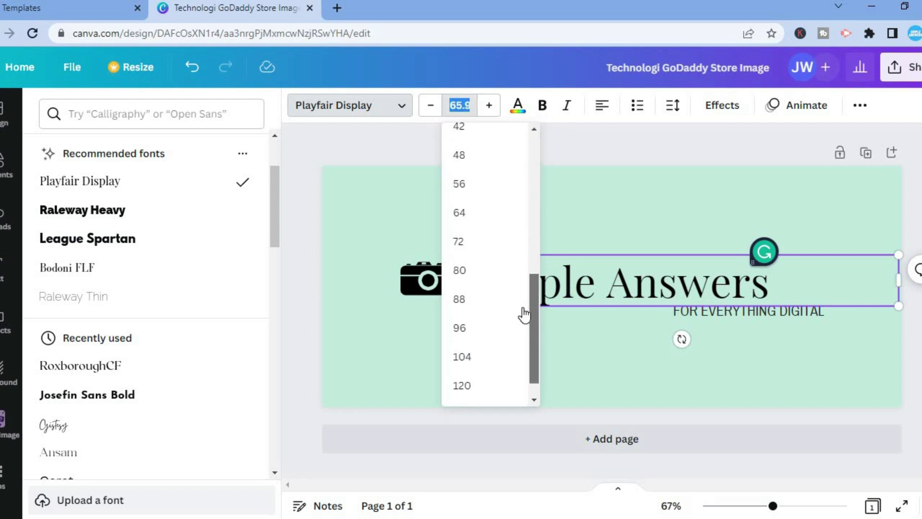
pyautogui.click(487, 247)
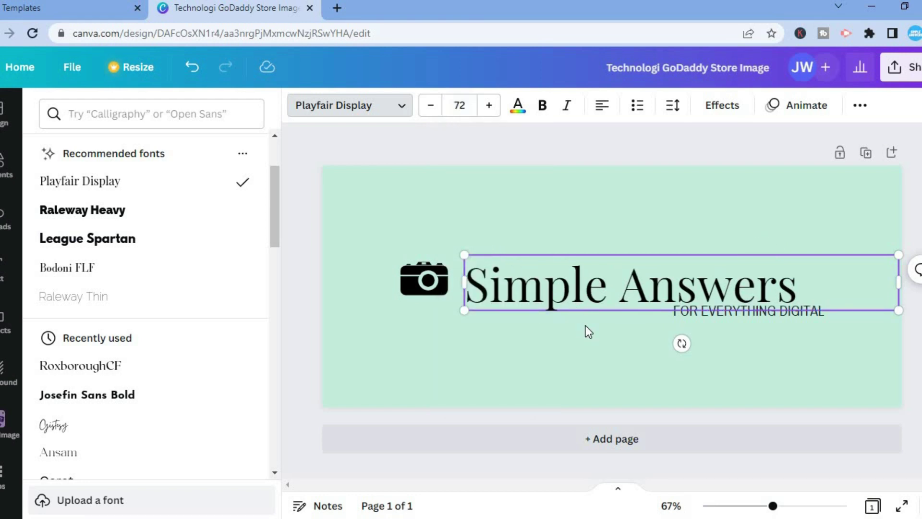
pyautogui.press('Escape')
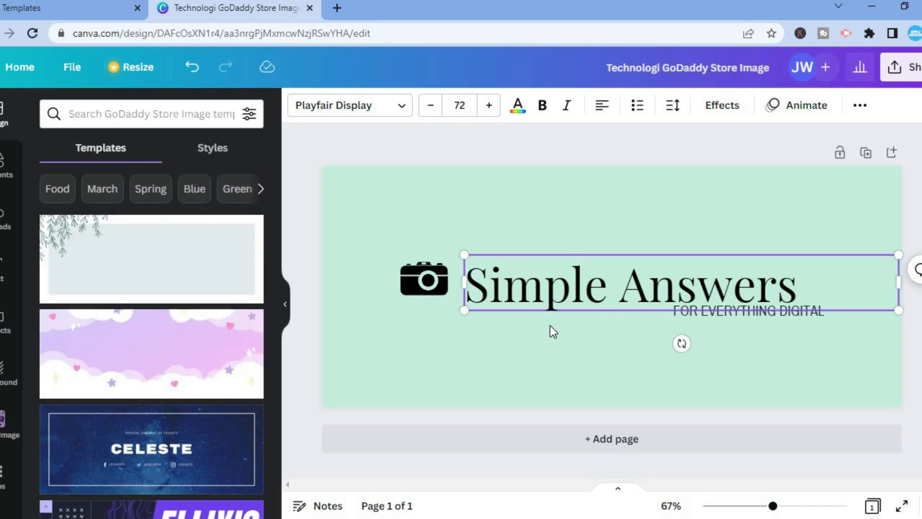
pyautogui.moveTo(815, 283); pyautogui.dragTo(459, 298)
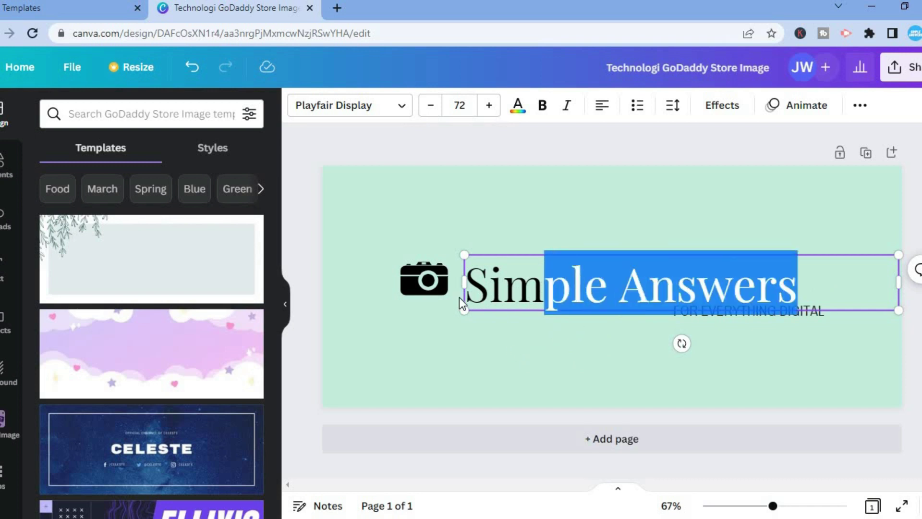
pyautogui.click(517, 115)
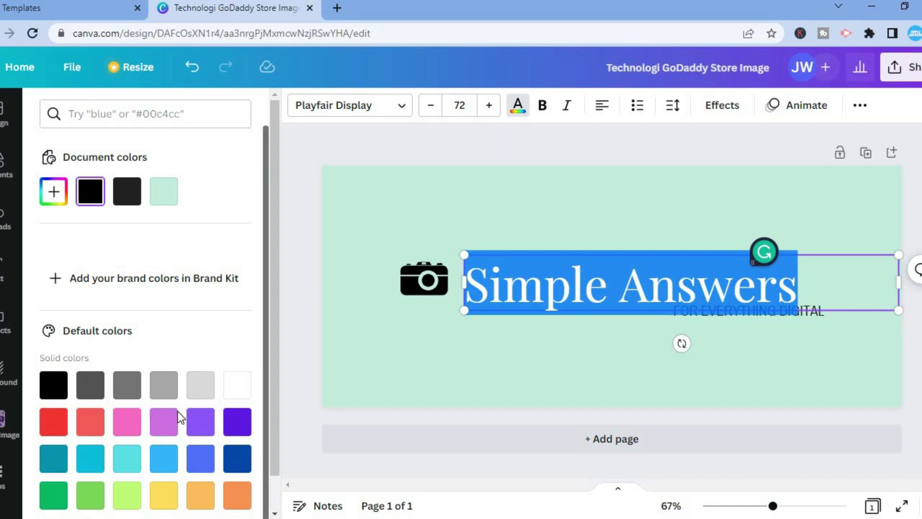
pyautogui.press('Escape')
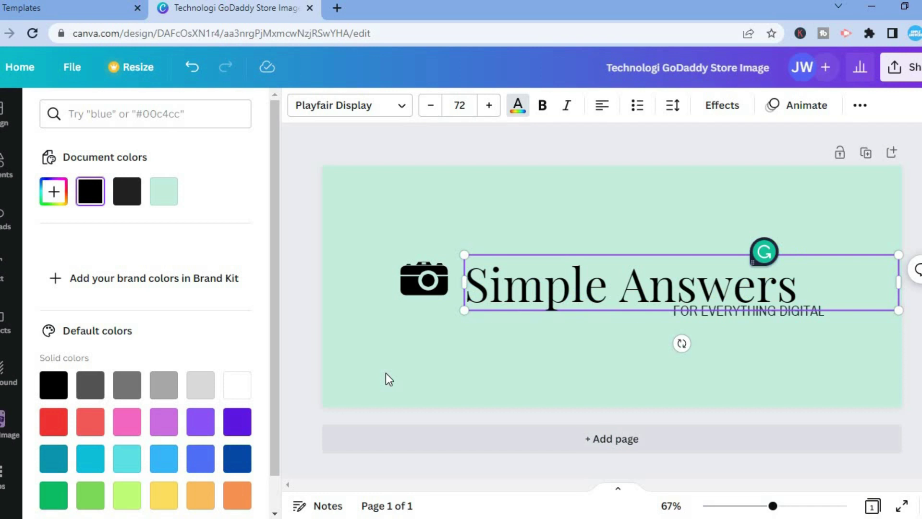
pyautogui.click(416, 364)
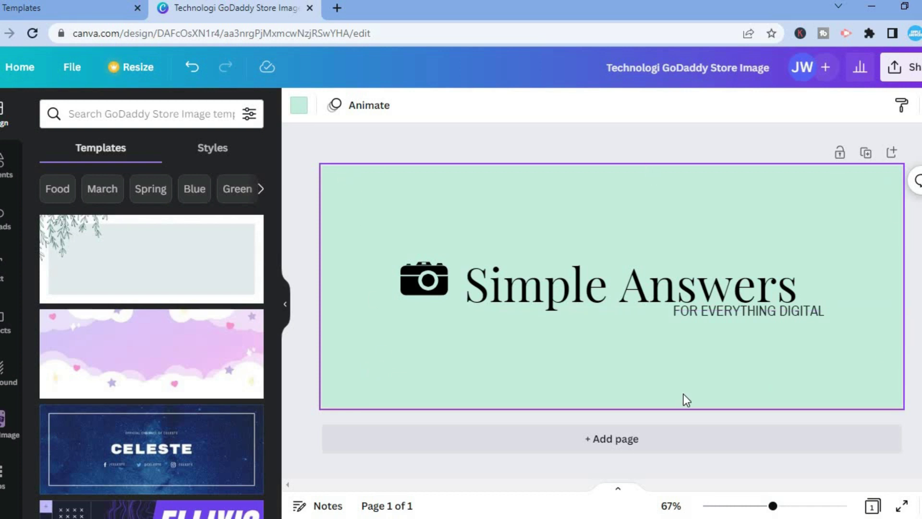
# Set the page background colour to Yellow #ffde59 and bring up the backgrounds library
pyautogui.click(301, 107)
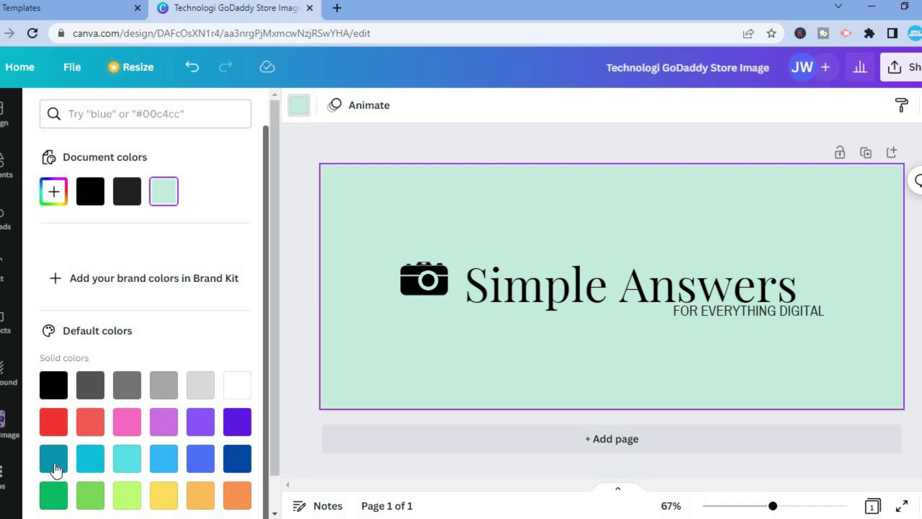
pyautogui.click(161, 498)
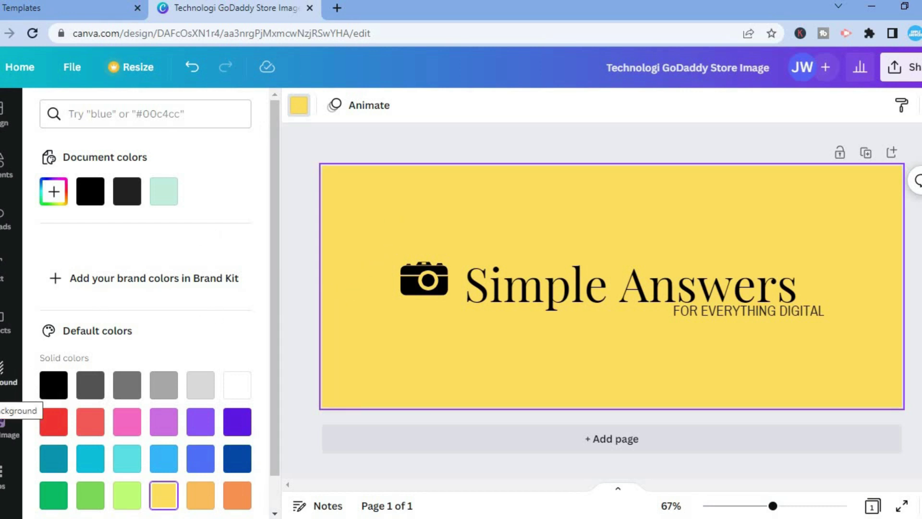
pyautogui.click(6, 372)
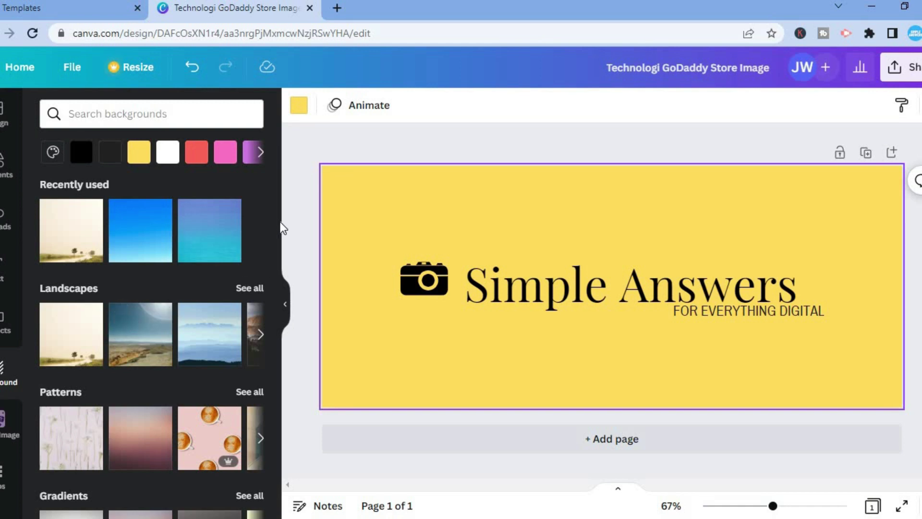
# Apply the second Gradients thumbnail, a dusky pink-to-brown gradient, as the background
pyautogui.moveTo(276, 226); pyautogui.dragTo(268, 278)
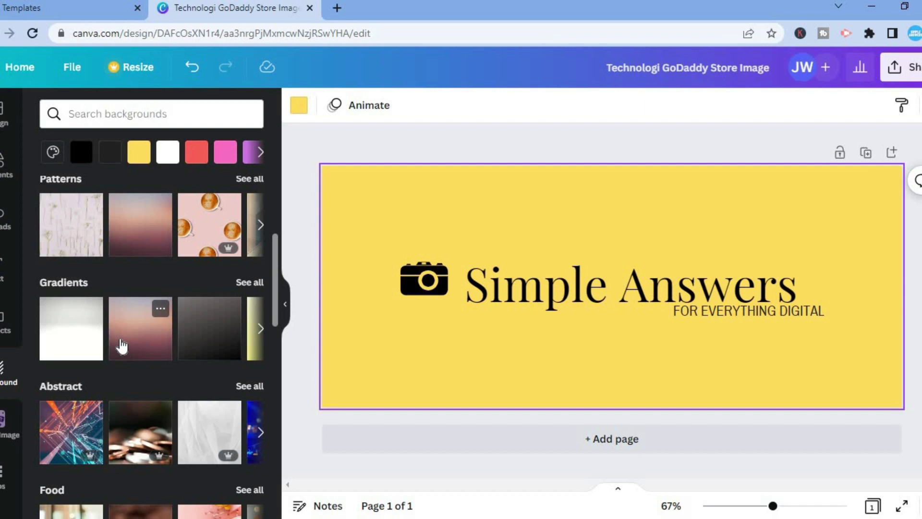
pyautogui.click(120, 346)
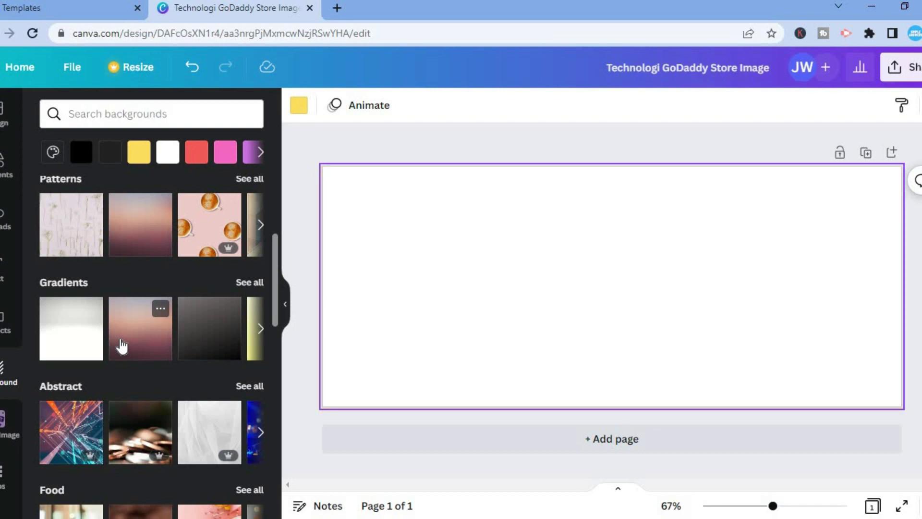